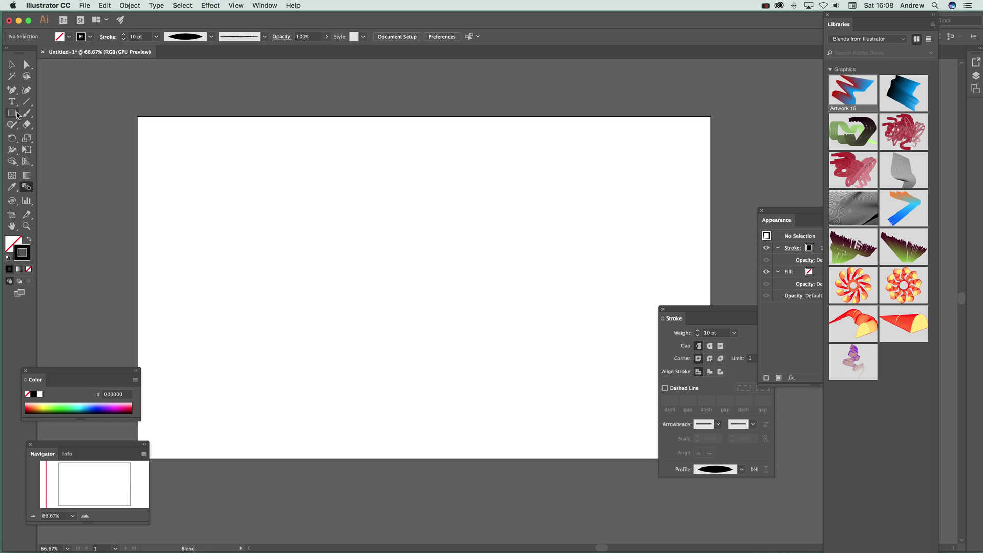
Draw a tall wavy curve with the Curvature tool on the page's left side
{"action": "left_click", "coordinate": [26, 90]}
{"action": "left_click", "coordinate": [200, 146]}
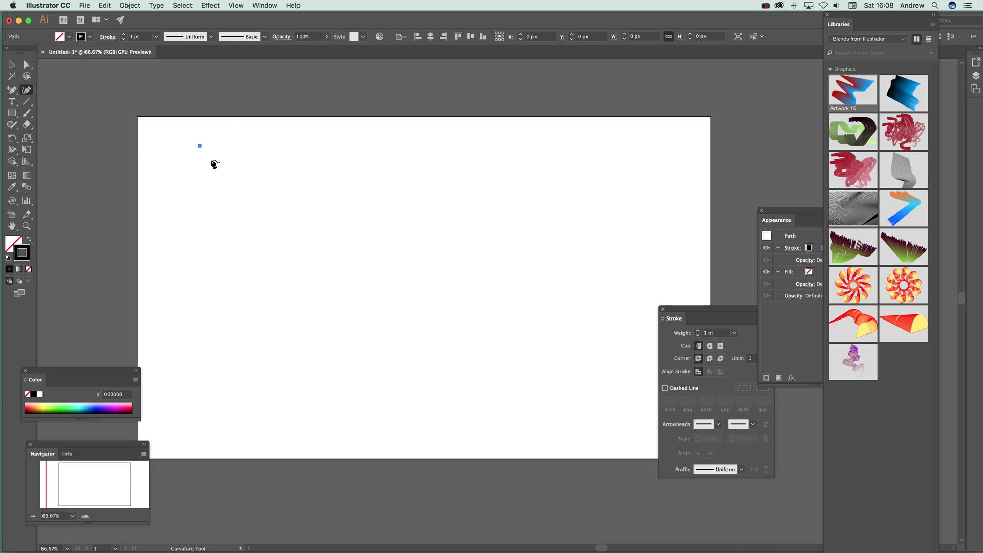
{"action": "left_click", "coordinate": [233, 190]}
{"action": "left_click", "coordinate": [212, 258]}
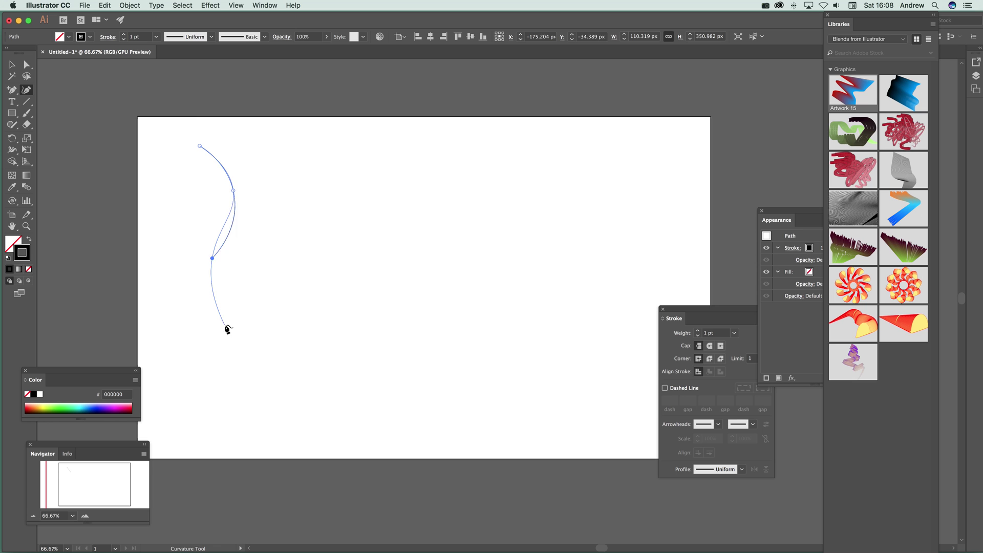
{"action": "left_click", "coordinate": [225, 325]}
{"action": "left_click", "coordinate": [206, 418]}
Give the curve a 12 pt stroke with Width Profile 1 so it tapers at both ends
{"action": "left_click", "coordinate": [12, 64]}
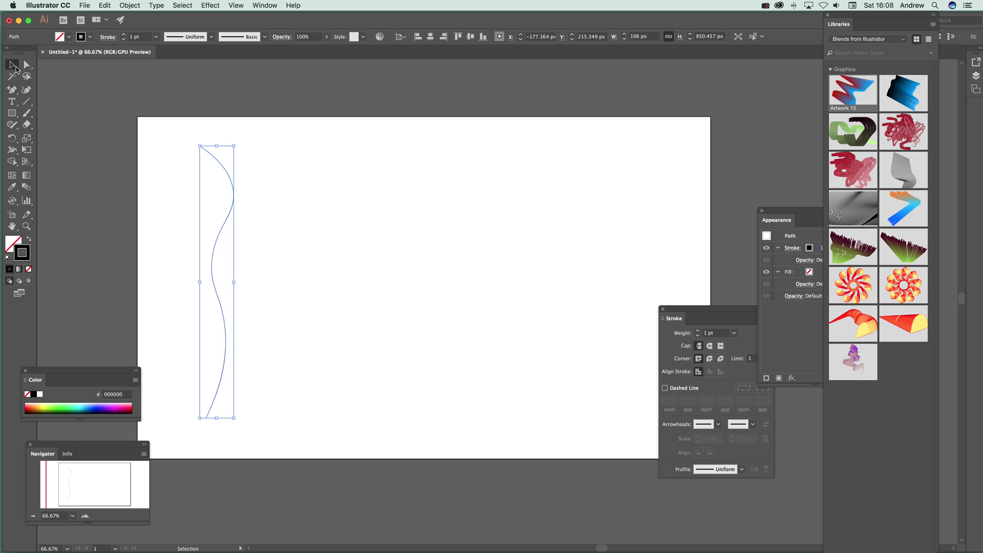
{"action": "left_click", "coordinate": [156, 36]}
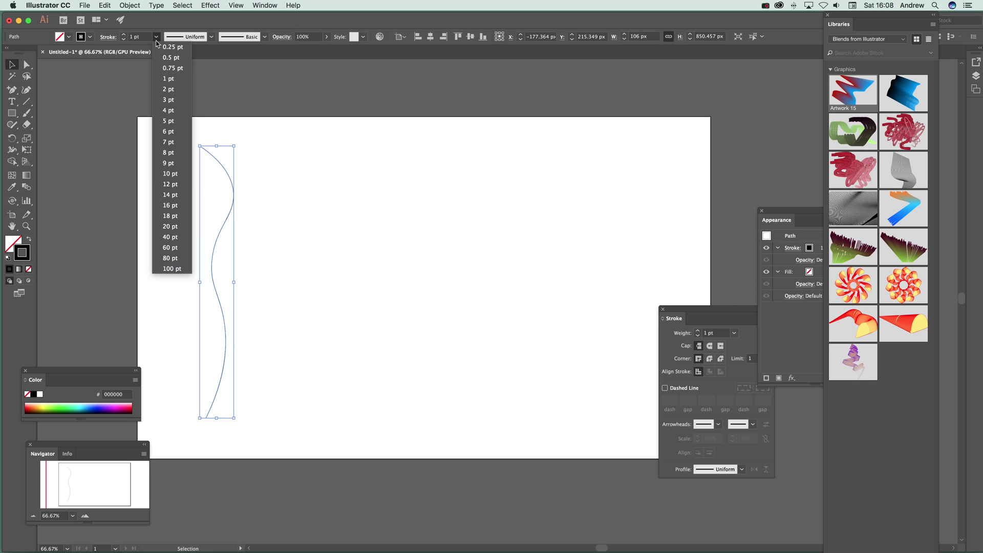
{"action": "left_click", "coordinate": [178, 180]}
{"action": "left_click", "coordinate": [211, 36]}
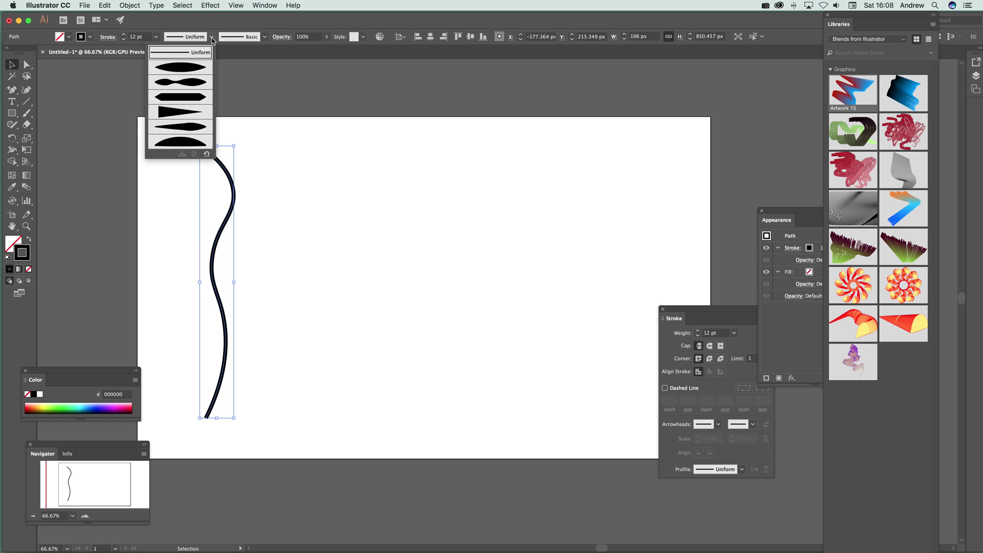
{"action": "left_click", "coordinate": [197, 70]}
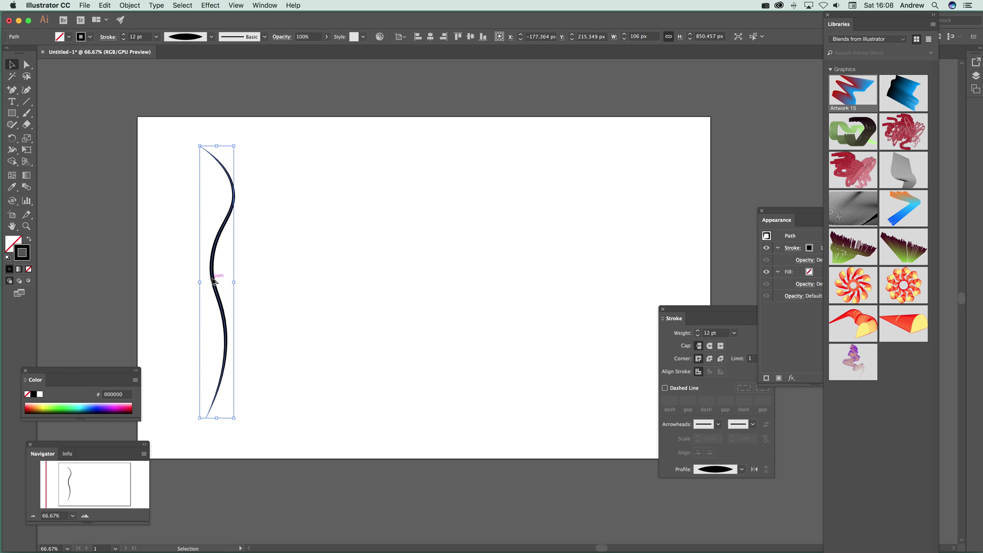
Alt-drag a copy of the curve to the right, select both, and blend them
{"action": "left_click_drag", "start_coordinate": [213, 282], "coordinate": [580, 282]}
{"action": "left_click_drag", "start_coordinate": [128, 126], "coordinate": [604, 443]}
{"action": "left_click", "coordinate": [27, 187]}
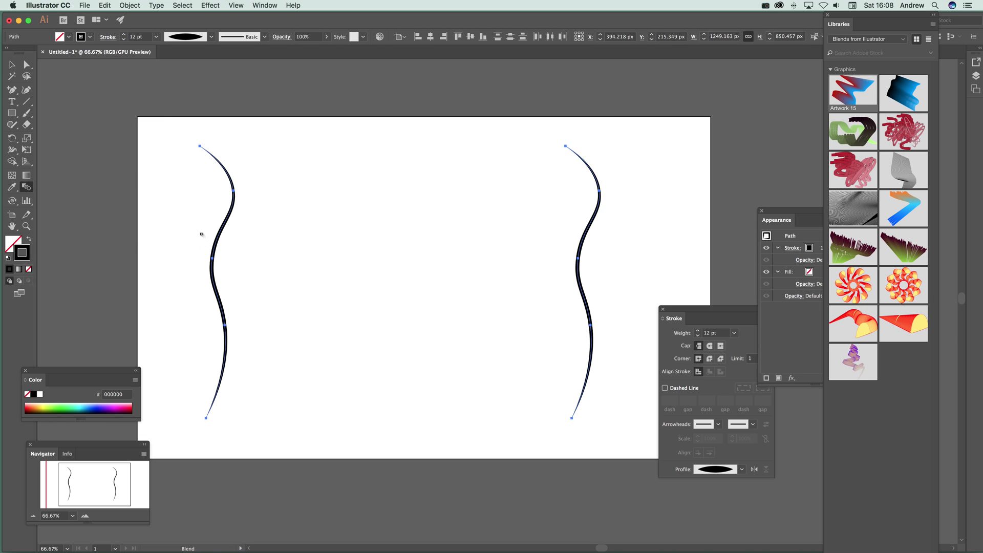
{"action": "left_click", "coordinate": [579, 254]}
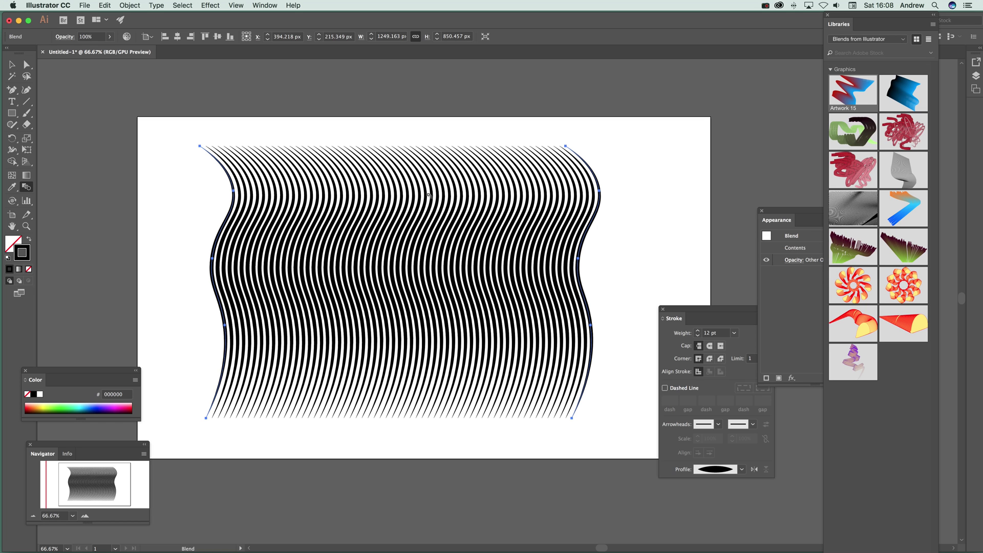
Move the left spine's top anchor up-left and reshape the right spine's top, middle and upper points
{"action": "left_click", "coordinate": [26, 65]}
{"action": "left_click_drag", "start_coordinate": [199, 146], "coordinate": [140, 111]}
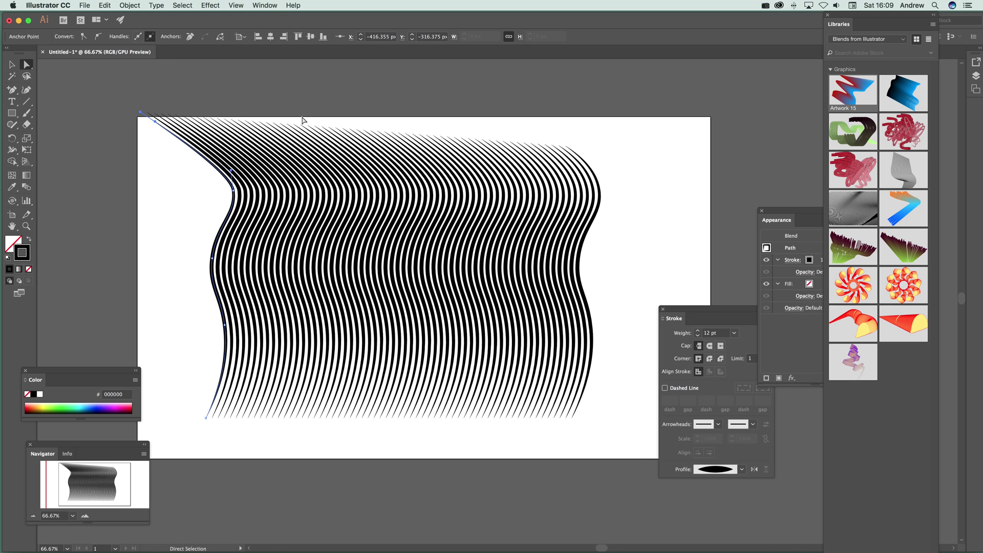
{"action": "left_click", "coordinate": [565, 147]}
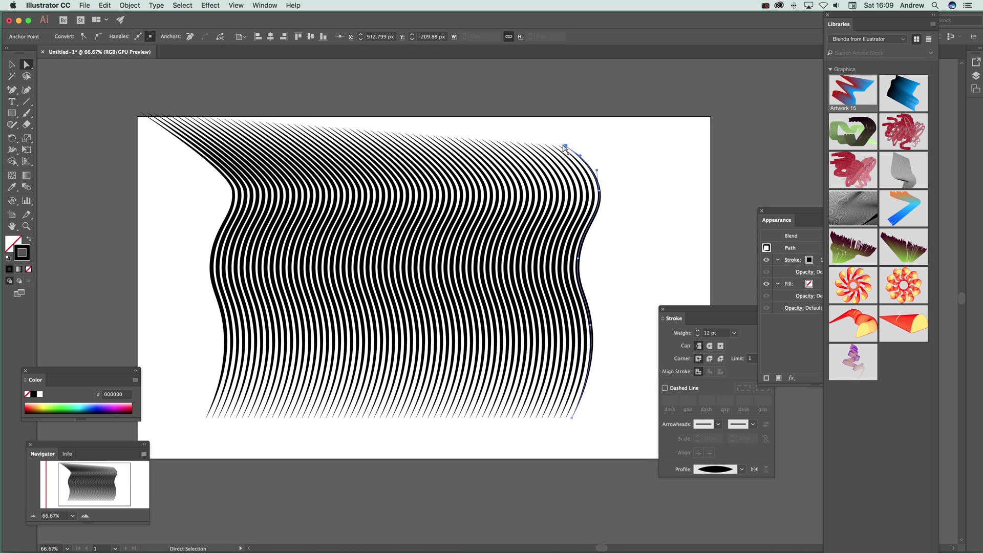
{"action": "left_click_drag", "start_coordinate": [565, 148], "coordinate": [539, 105]}
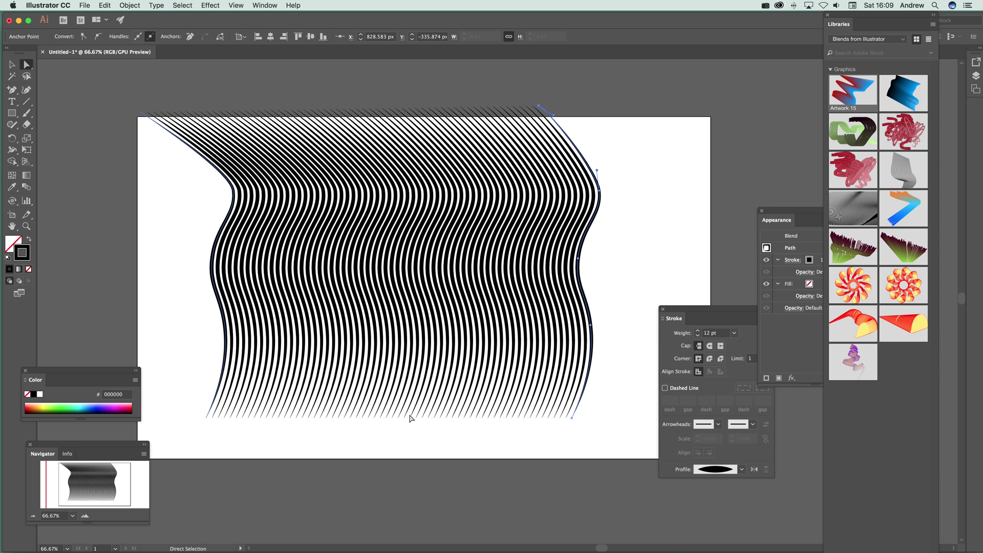
{"action": "left_click_drag", "start_coordinate": [591, 325], "coordinate": [562, 324]}
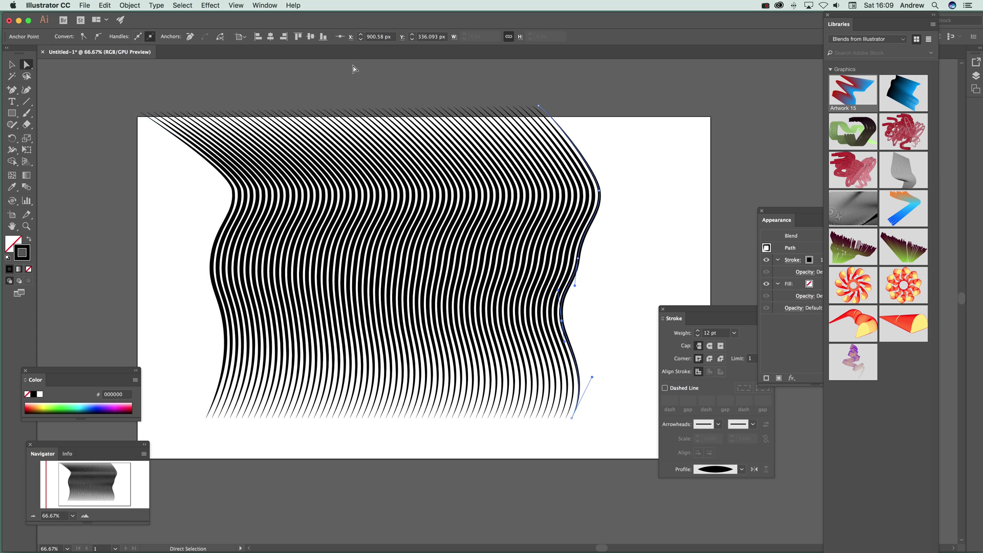
{"action": "left_click_drag", "start_coordinate": [600, 192], "coordinate": [500, 175]}
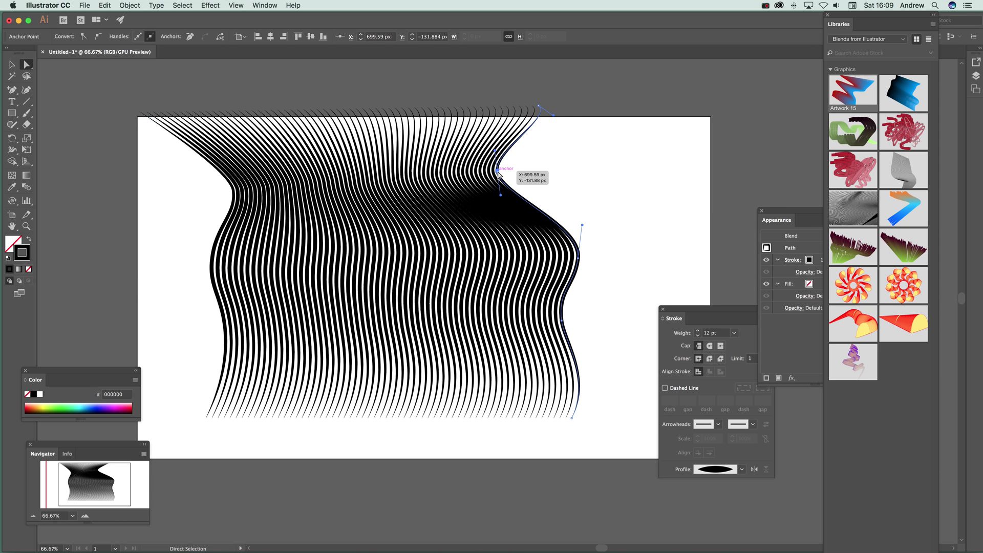
{"action": "left_click_drag", "start_coordinate": [137, 85], "coordinate": [616, 450]}
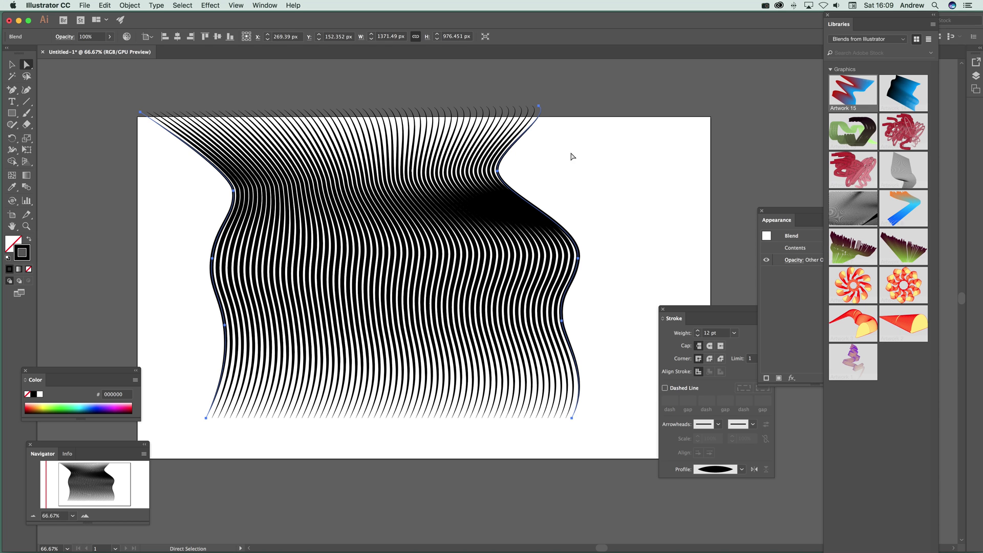
{"action": "left_click", "coordinate": [566, 137]}
{"action": "left_click", "coordinate": [535, 131]}
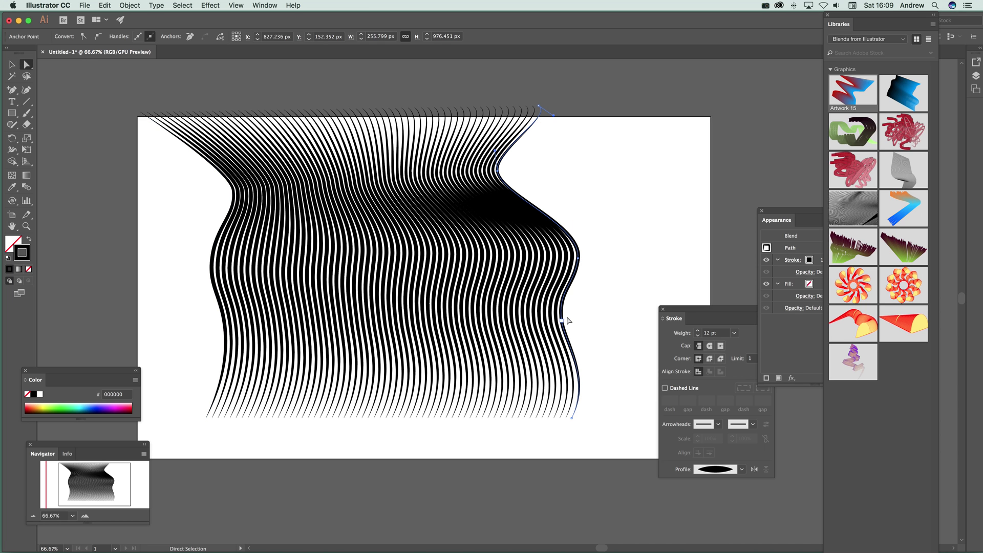
{"action": "left_click", "coordinate": [741, 469]}
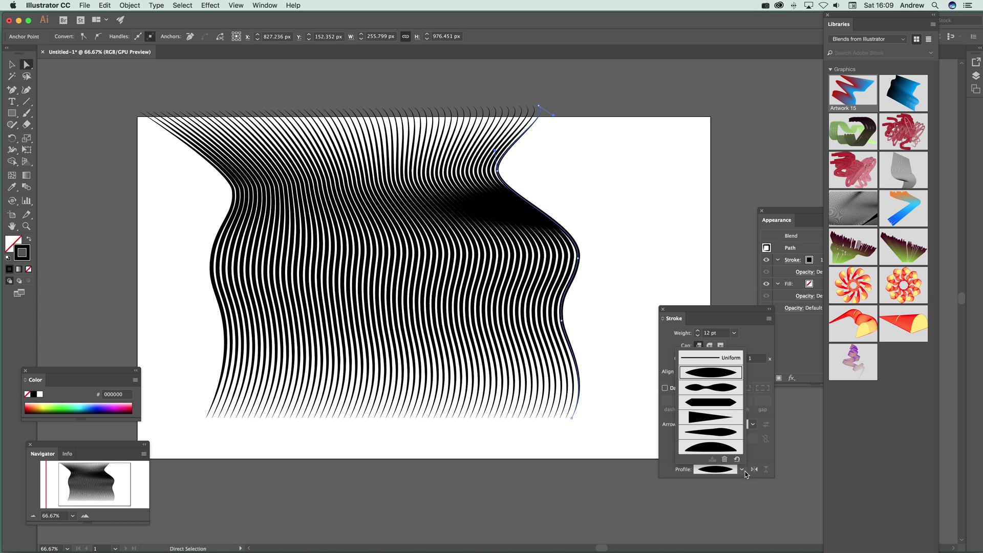
{"action": "left_click", "coordinate": [725, 436]}
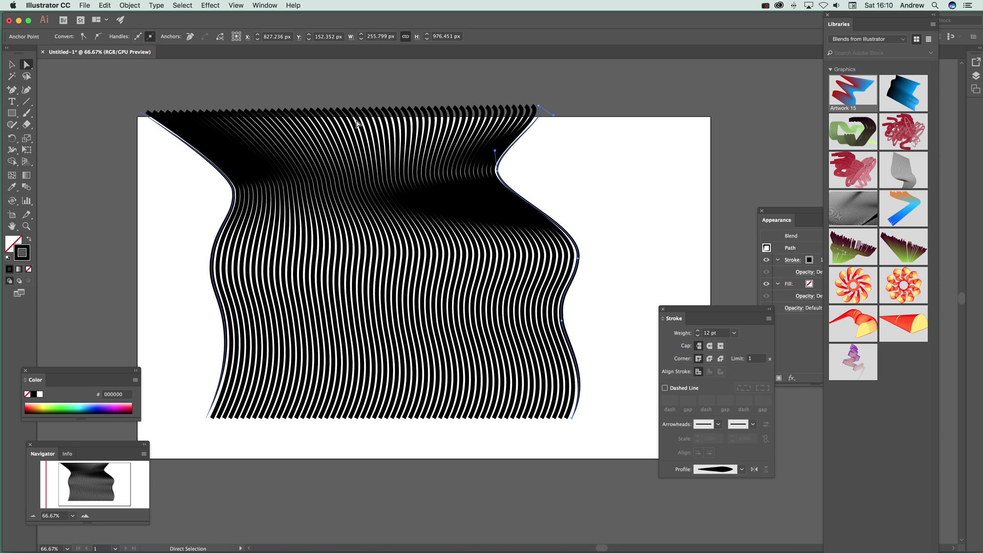
{"action": "key", "text": "super"}
{"action": "left_click", "coordinate": [469, 115]}
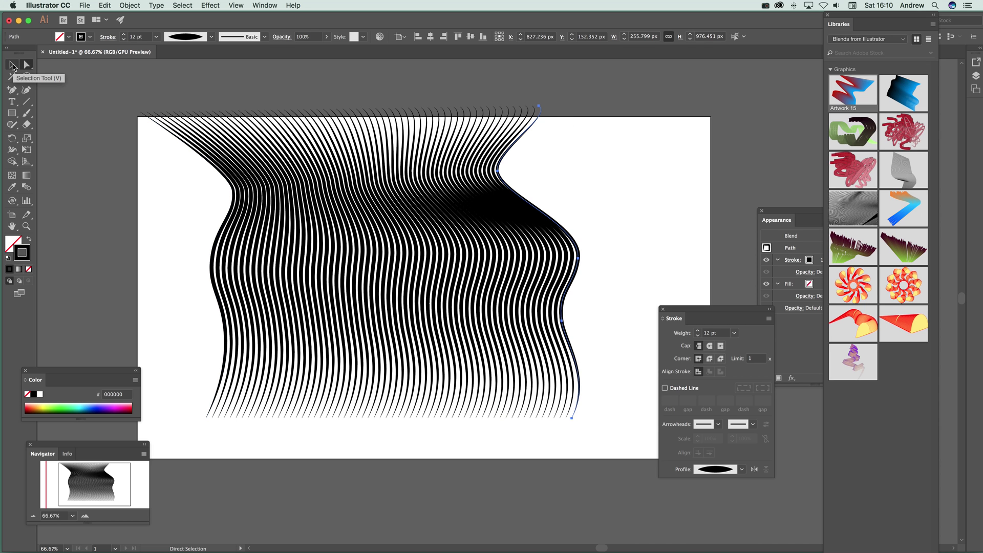
Pull the right spine's top anchor out to the right and tilt the spine
{"action": "left_click_drag", "start_coordinate": [541, 107], "coordinate": [637, 104]}
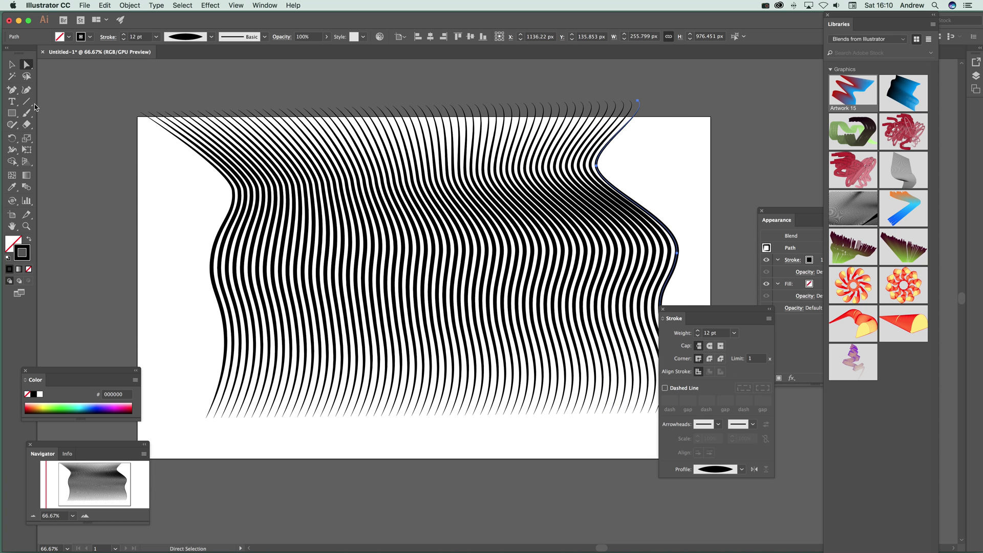
{"action": "left_click", "coordinate": [11, 64]}
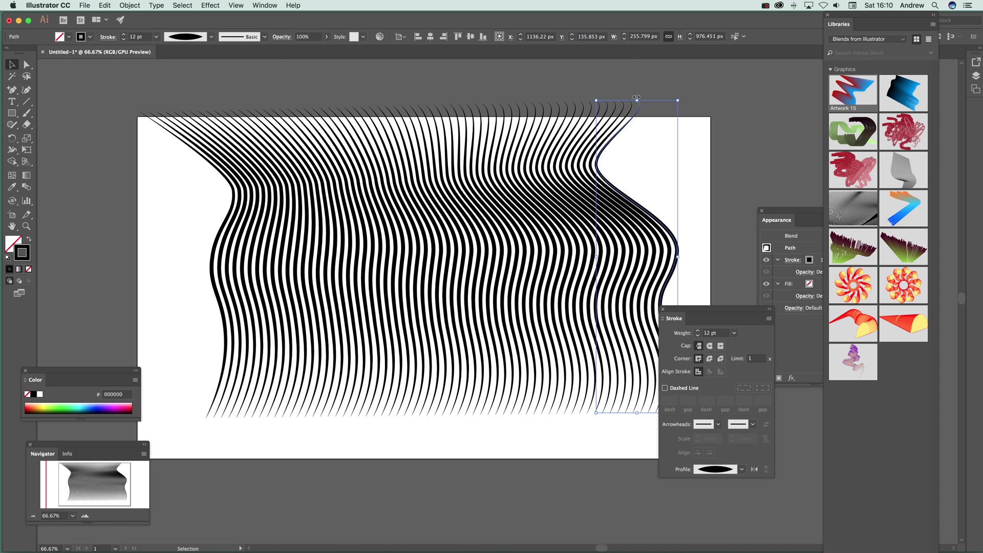
{"action": "left_click_drag", "start_coordinate": [682, 96], "coordinate": [737, 123]}
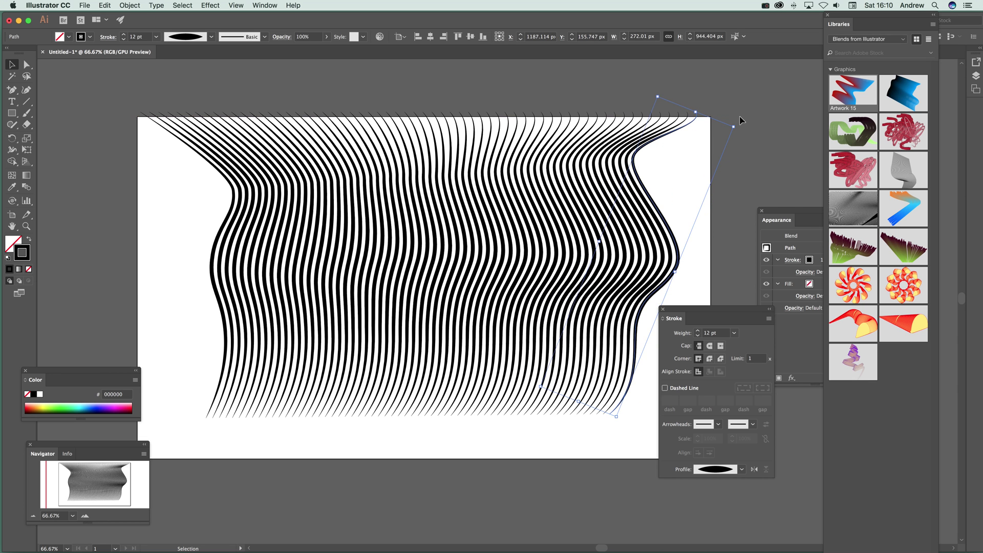
{"action": "left_click", "coordinate": [741, 123]}
Shift the whole stripe blend up and to the left
{"action": "left_click", "coordinate": [698, 121]}
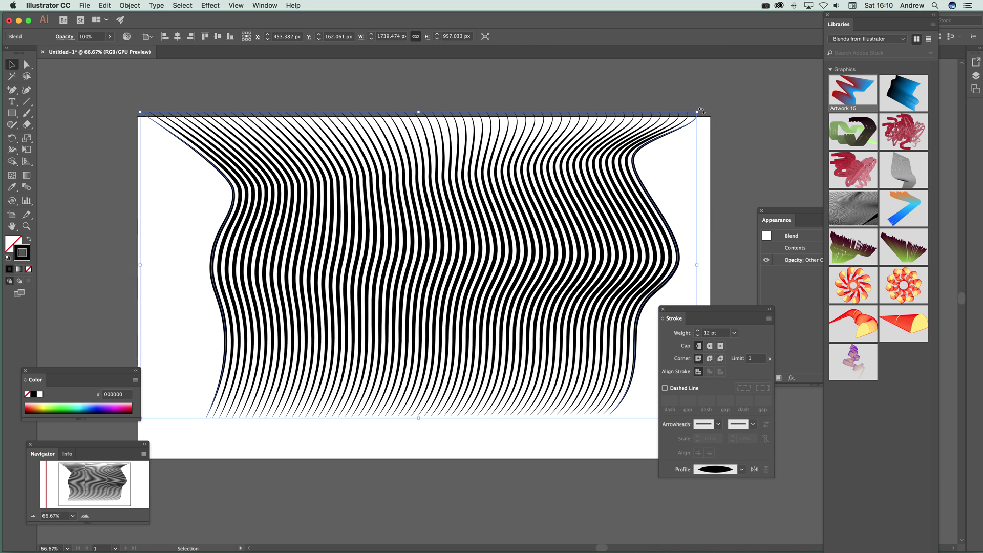
{"action": "left_click_drag", "start_coordinate": [589, 178], "coordinate": [568, 170]}
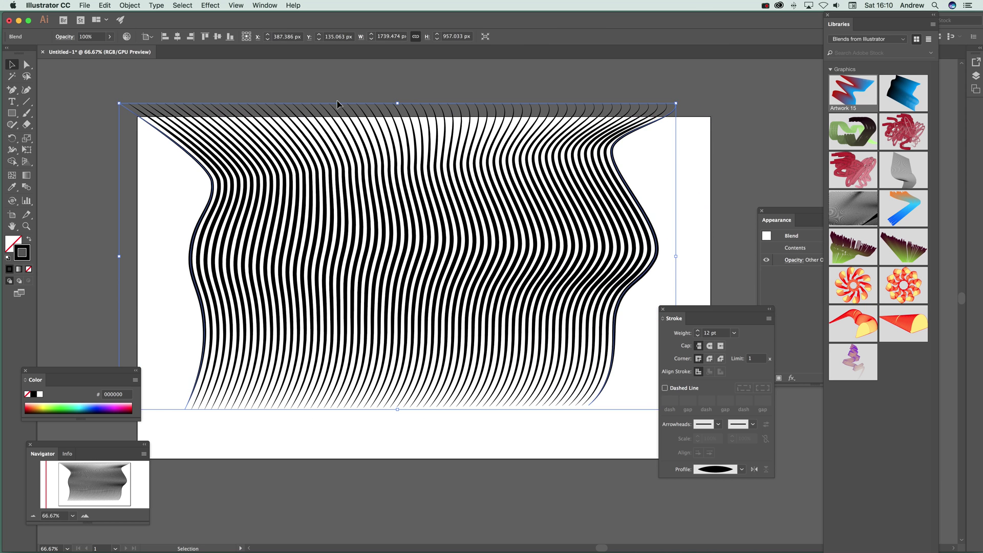
{"action": "left_click", "coordinate": [27, 65]}
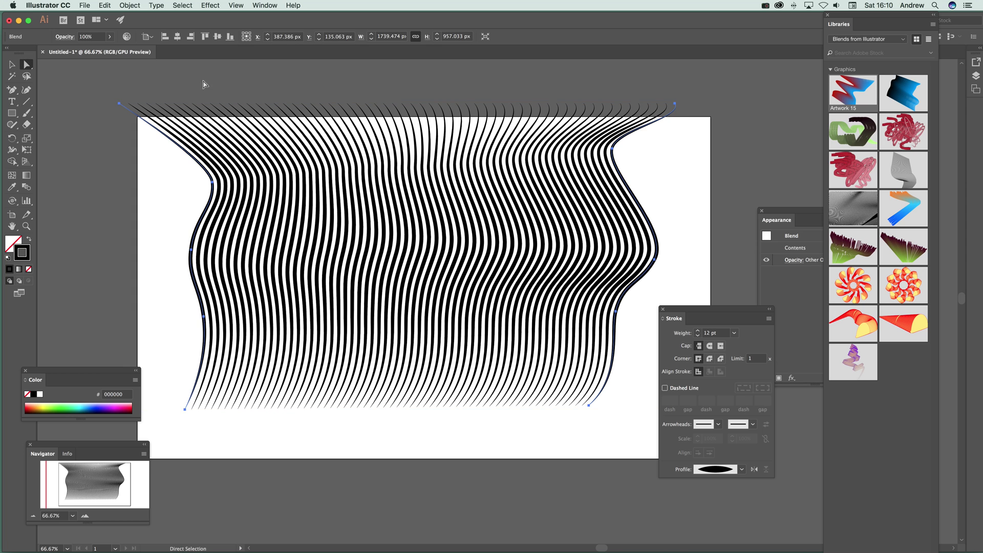
Select the right spine, undo a trial blue stroke, and drag its lower anchor outward
{"action": "left_click", "coordinate": [721, 152]}
{"action": "left_click", "coordinate": [669, 119]}
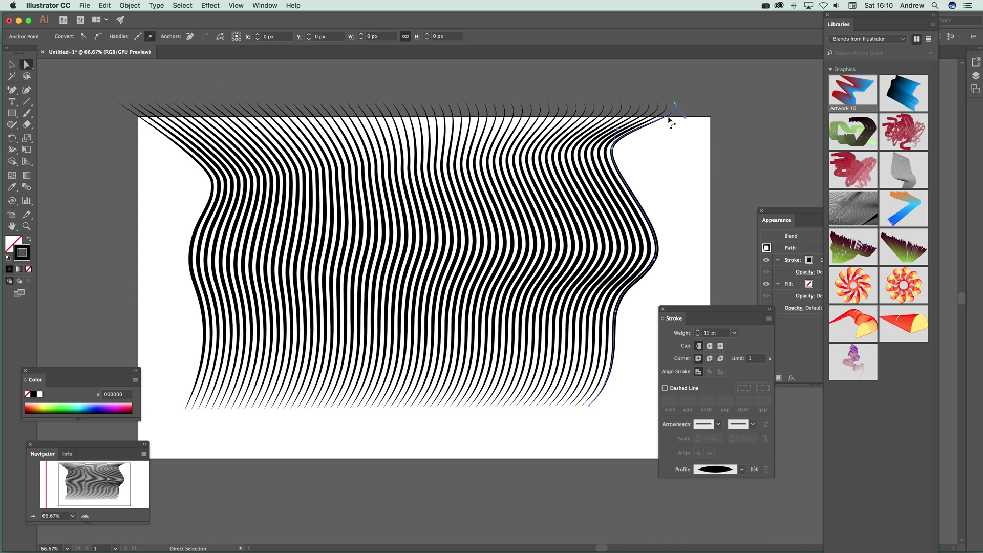
{"action": "left_click", "coordinate": [92, 406]}
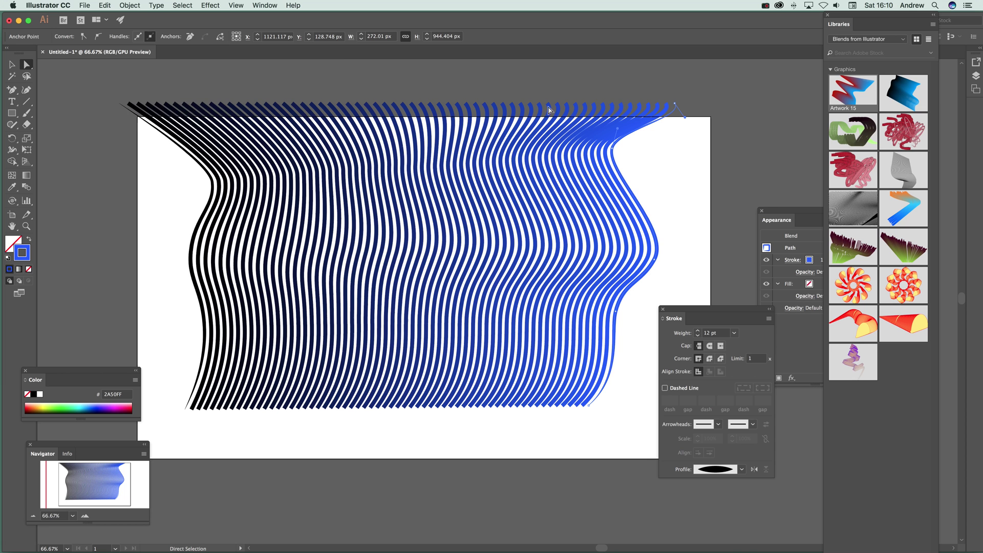
{"action": "left_click", "coordinate": [105, 6]}
{"action": "left_click", "coordinate": [106, 18]}
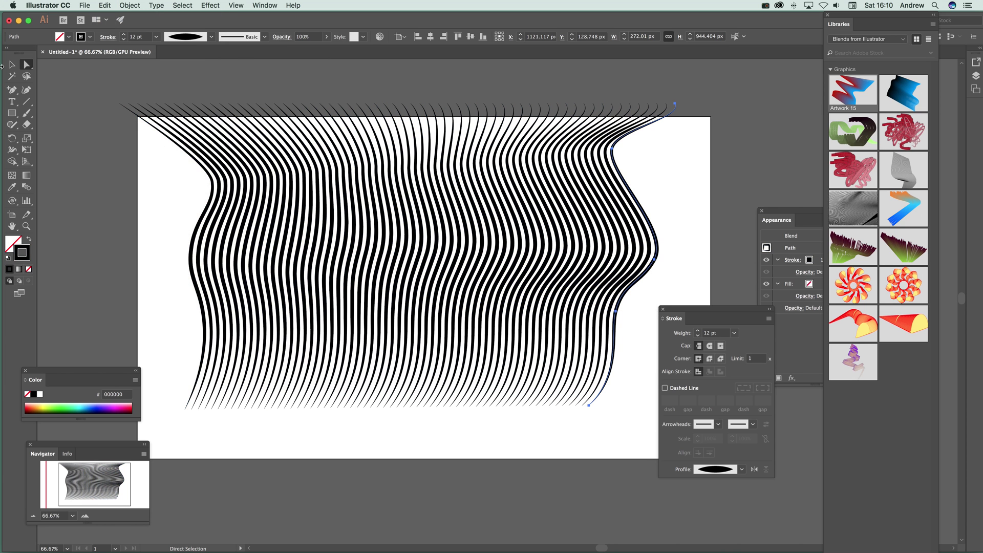
{"action": "left_click_drag", "start_coordinate": [616, 310], "coordinate": [644, 341]}
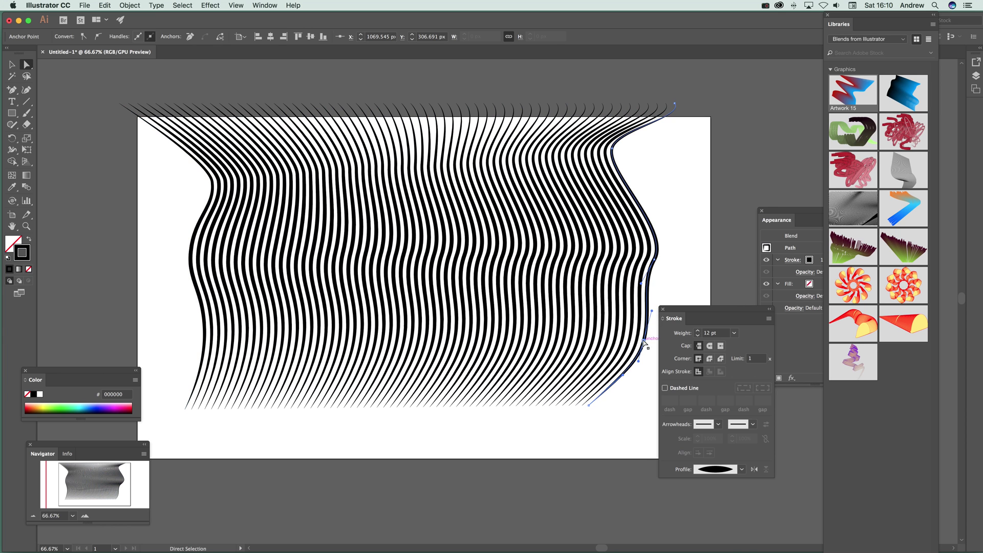
Extend the right spine with curvature points sweeping down and off to the lower right
{"action": "left_click", "coordinate": [28, 91]}
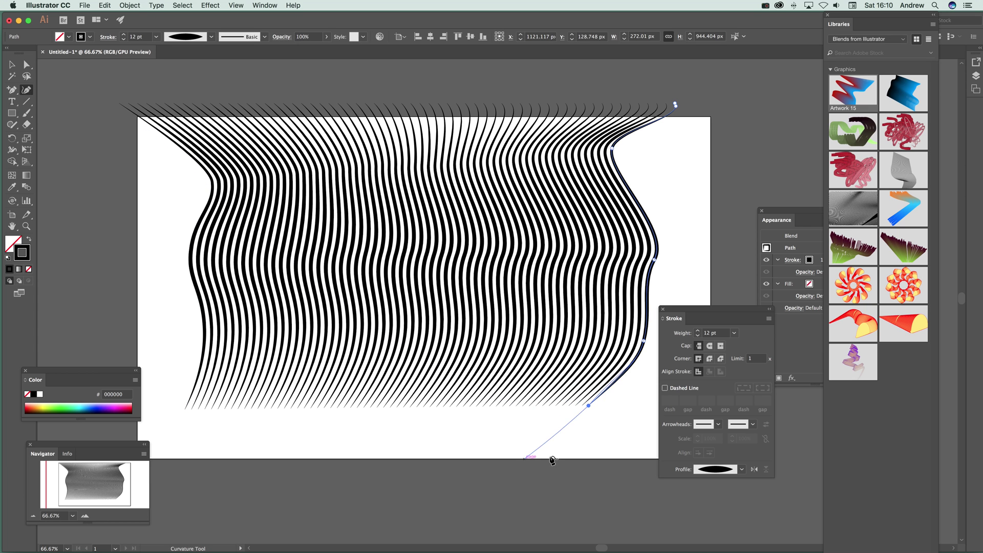
{"action": "left_click", "coordinate": [526, 433]}
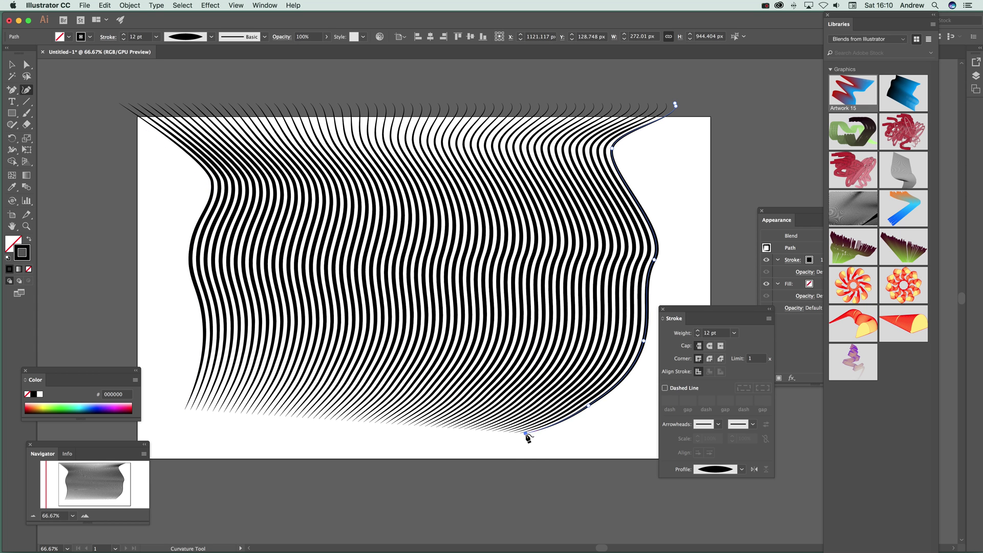
{"action": "left_click", "coordinate": [556, 477]}
{"action": "left_click", "coordinate": [625, 506]}
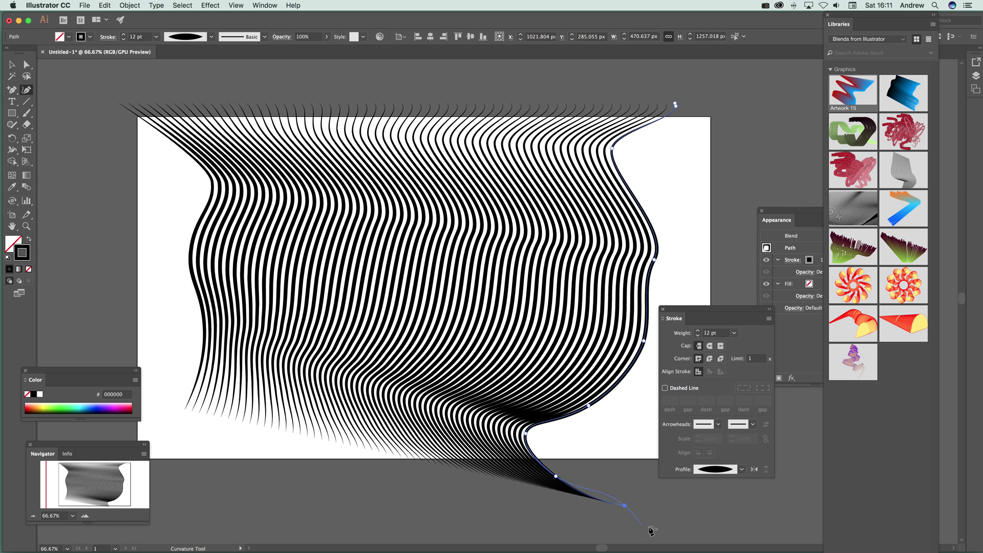
{"action": "left_click", "coordinate": [657, 526]}
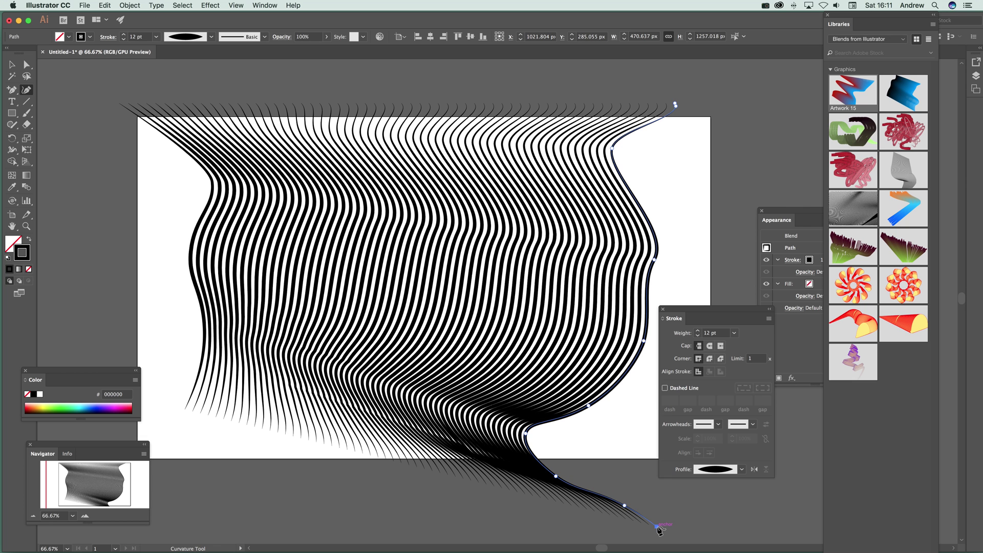
{"action": "left_click", "coordinate": [700, 531]}
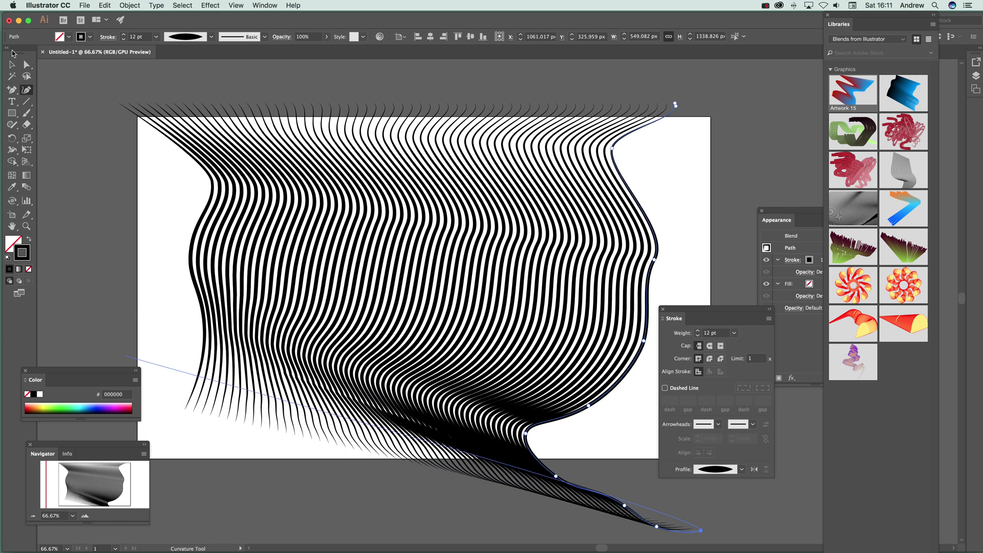
Select the left spine and extend it downward, curving toward the lower right
{"action": "key", "text": "v"}
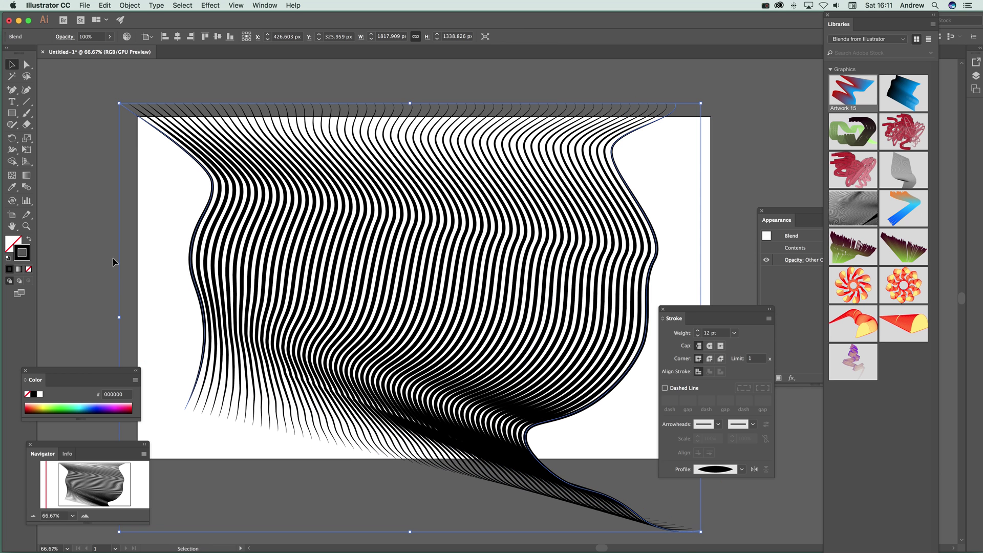
{"action": "key", "text": "a"}
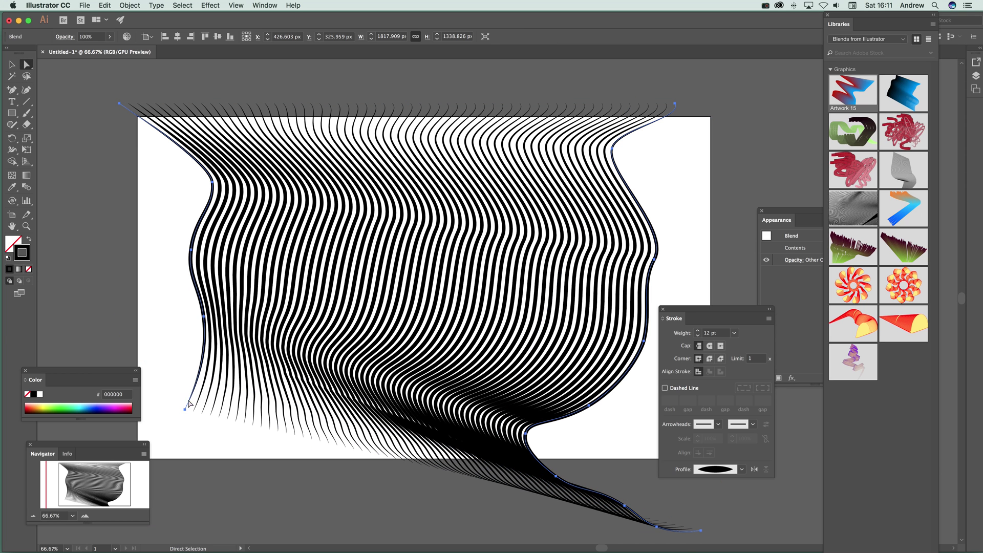
{"action": "left_click", "coordinate": [184, 410]}
{"action": "left_click", "coordinate": [187, 445]}
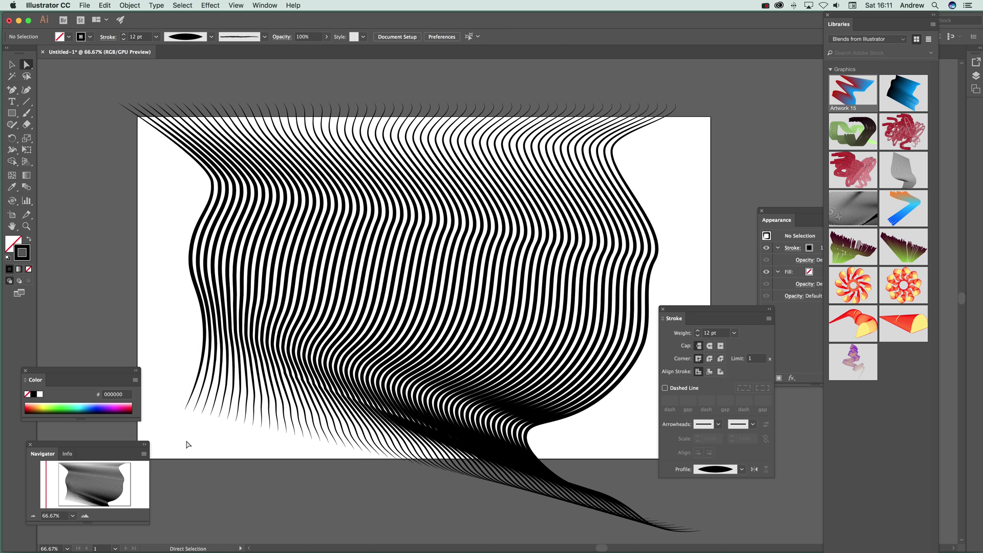
{"action": "left_click", "coordinate": [205, 362]}
{"action": "left_click", "coordinate": [26, 90]}
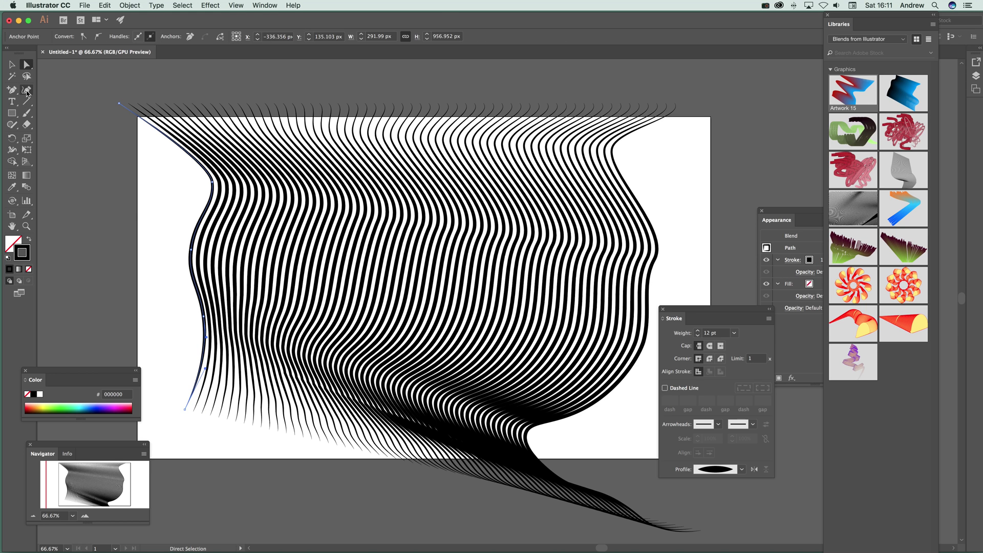
{"action": "left_click", "coordinate": [187, 452]}
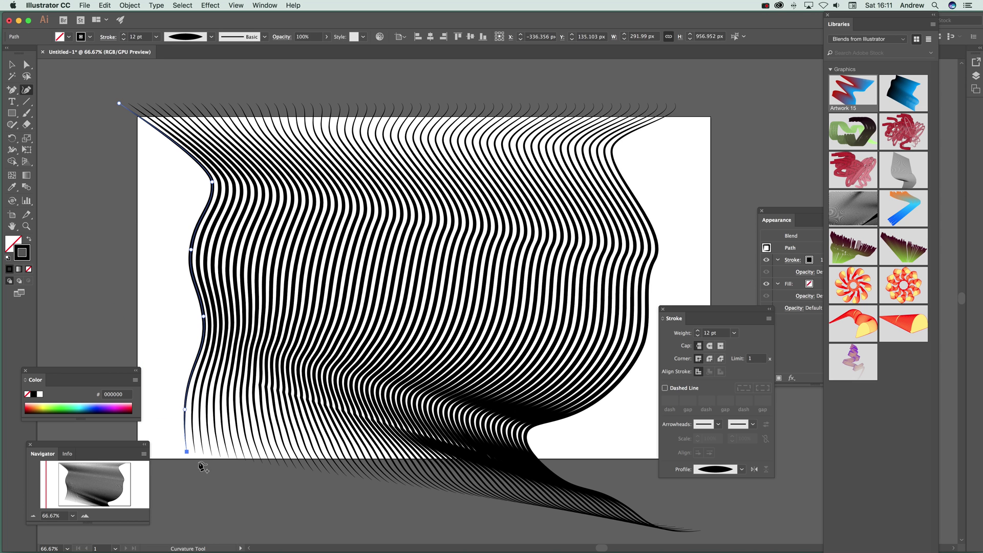
{"action": "left_click", "coordinate": [232, 498]}
{"action": "left_click", "coordinate": [296, 516]}
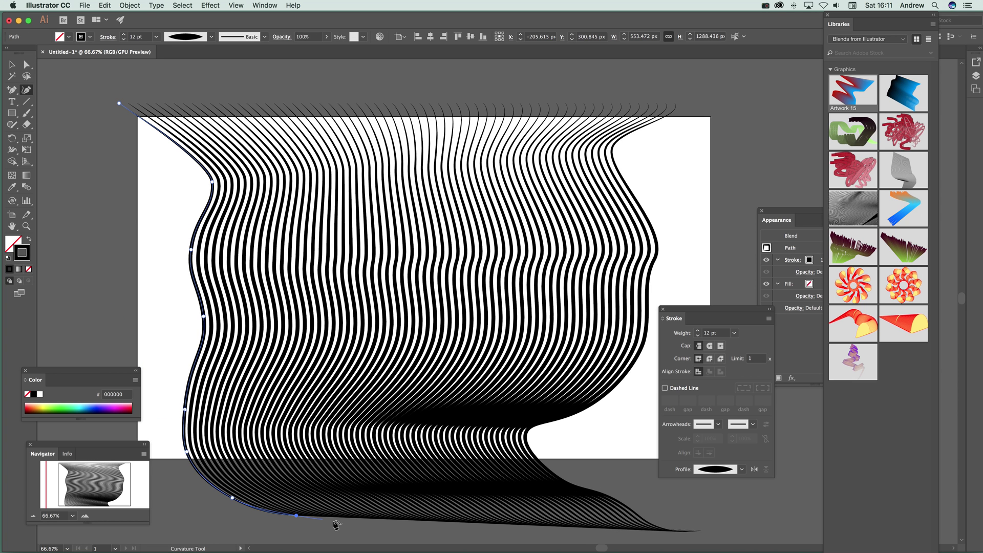
{"action": "left_click", "coordinate": [335, 523]}
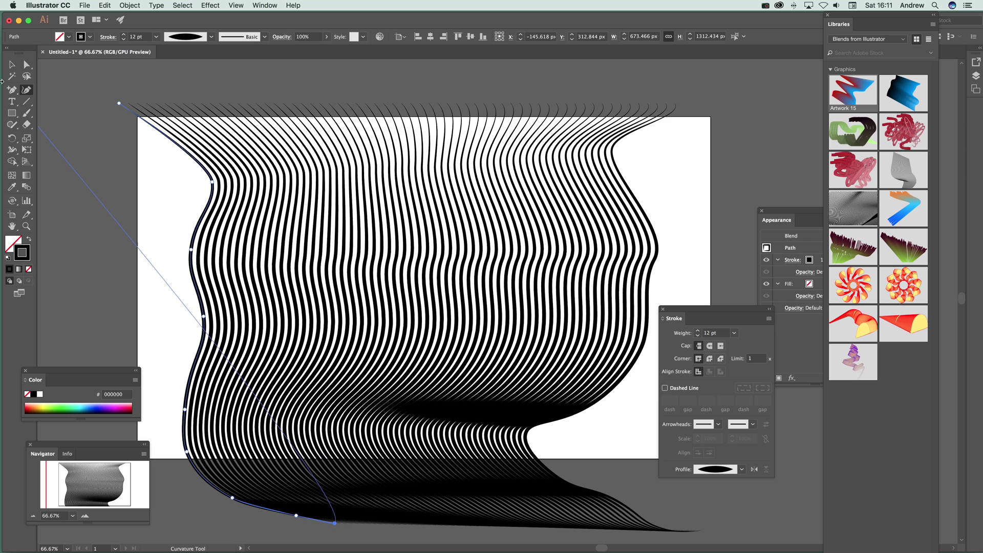
{"action": "left_click", "coordinate": [15, 66]}
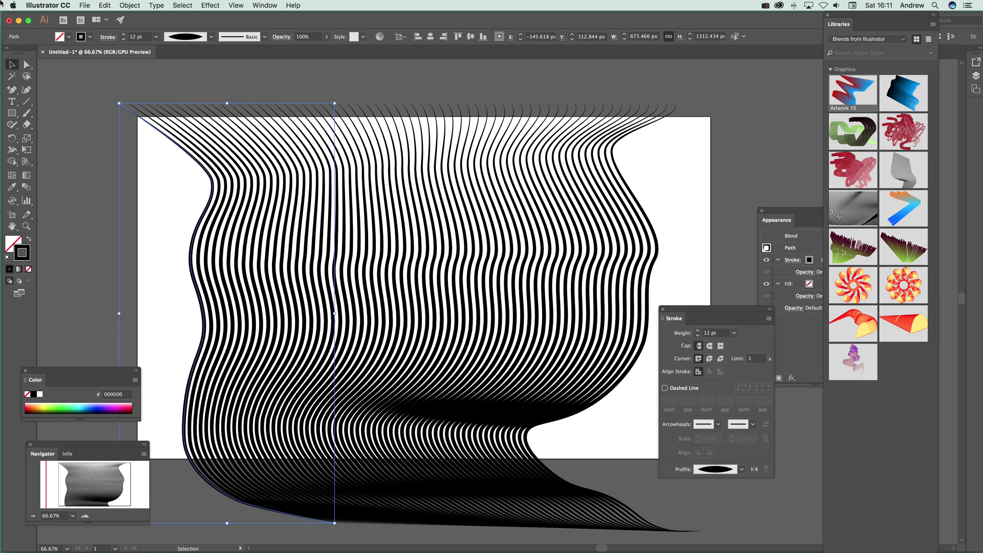
Apply a Bulge warp envelope: bend -33%, horizontal 66%, vertical -30%
{"action": "left_click", "coordinate": [130, 110]}
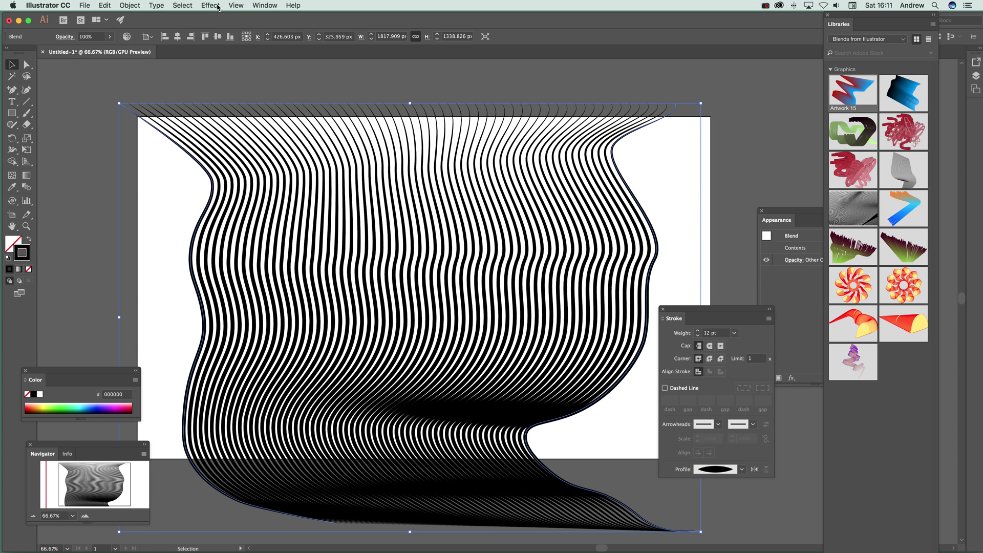
{"action": "left_click", "coordinate": [128, 5]}
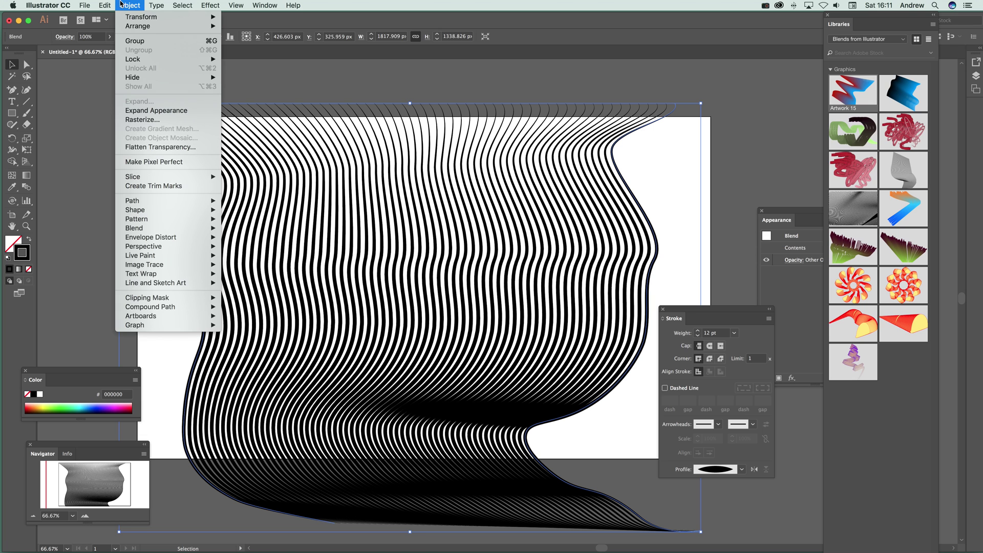
{"action": "mouse_move", "coordinate": [144, 62]}
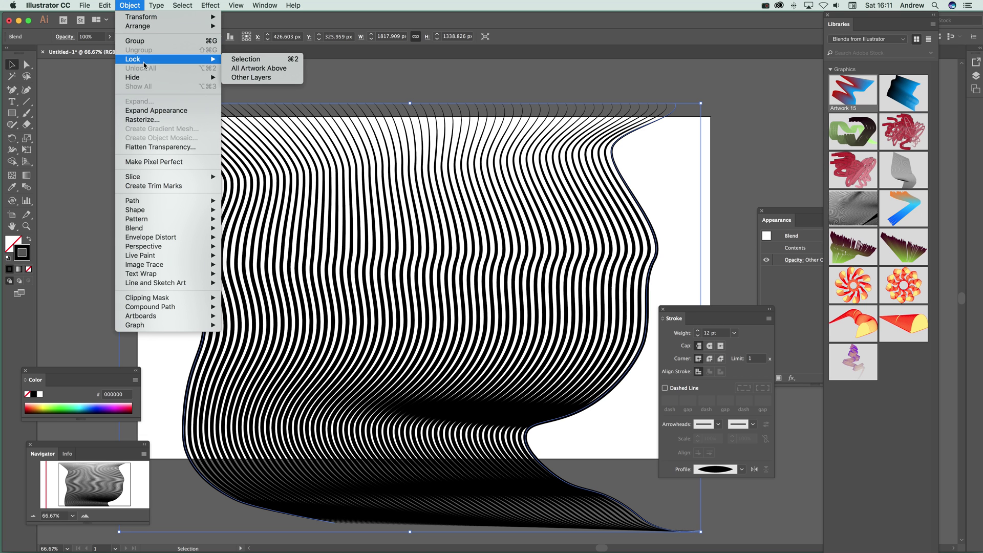
{"action": "mouse_move", "coordinate": [177, 239]}
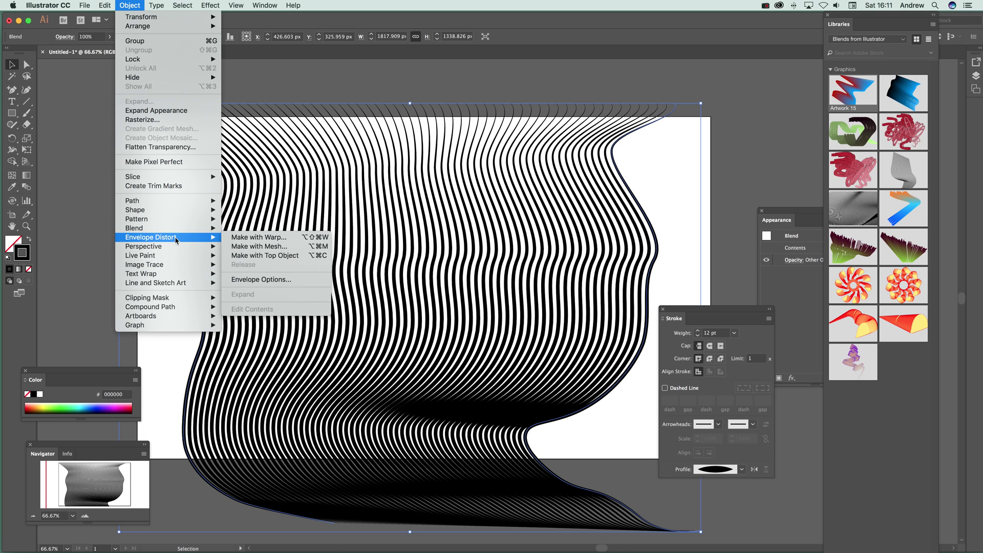
{"action": "left_click", "coordinate": [267, 238]}
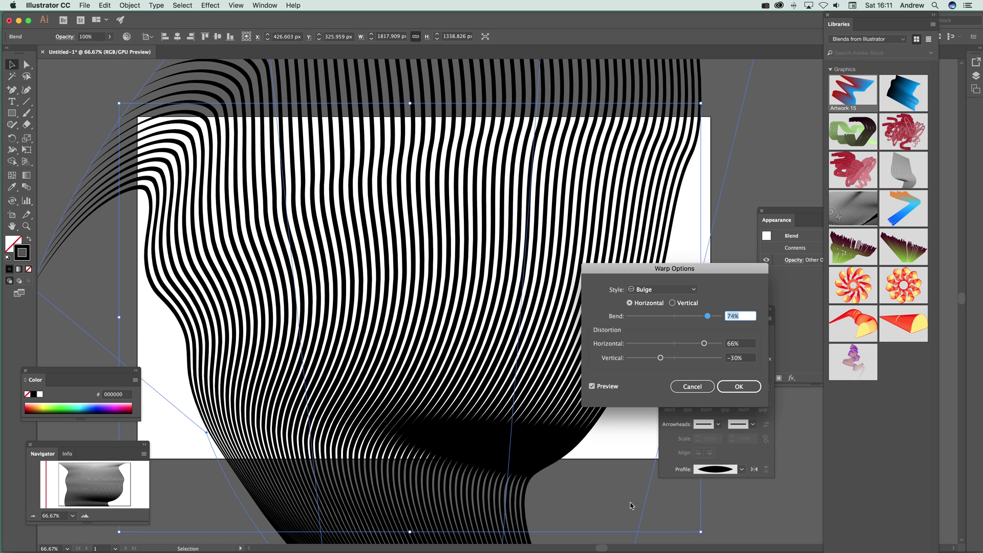
{"action": "left_click_drag", "start_coordinate": [702, 319], "coordinate": [661, 321]}
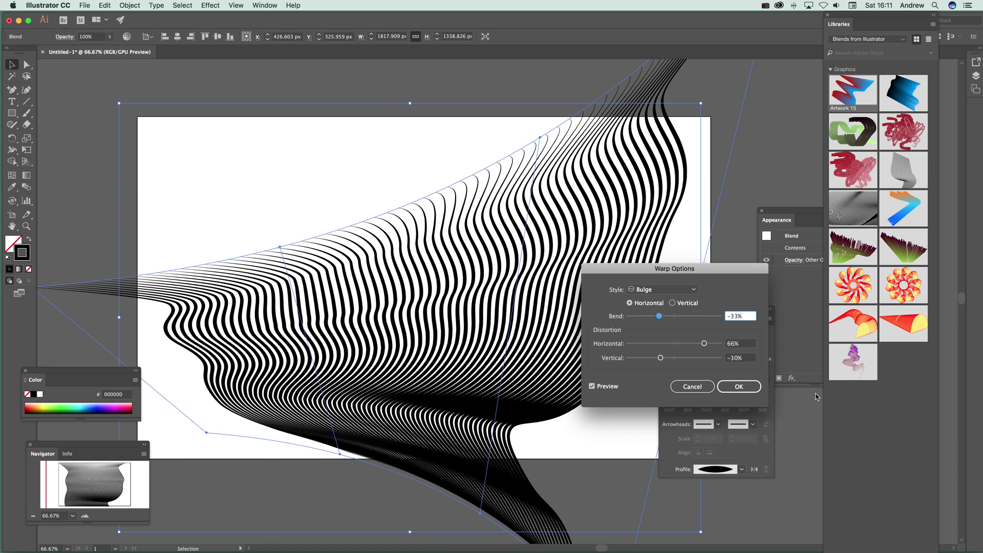
{"action": "left_click", "coordinate": [747, 385]}
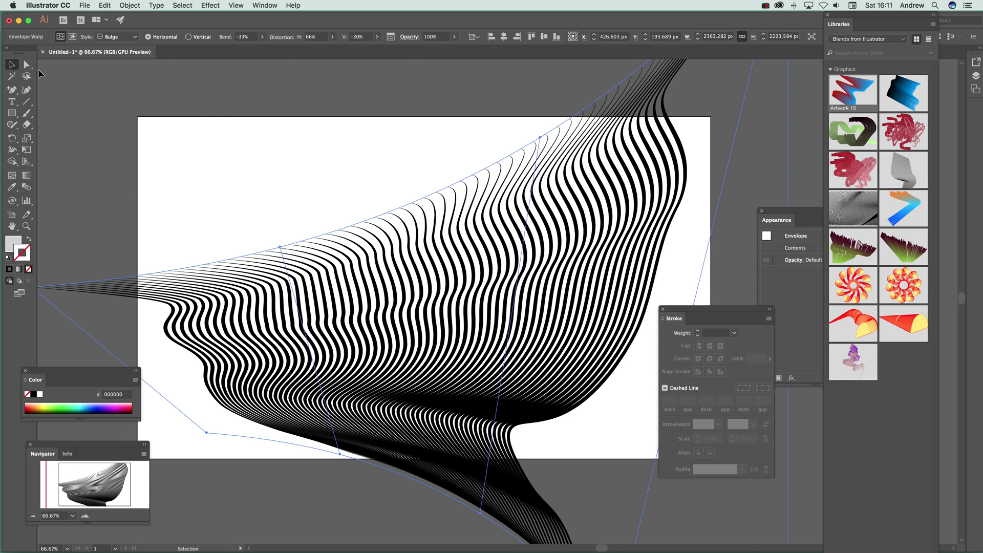
Drag the warped artwork into the Blends from Illustrator library as Artwork 16
{"action": "left_click_drag", "start_coordinate": [396, 395], "coordinate": [894, 393]}
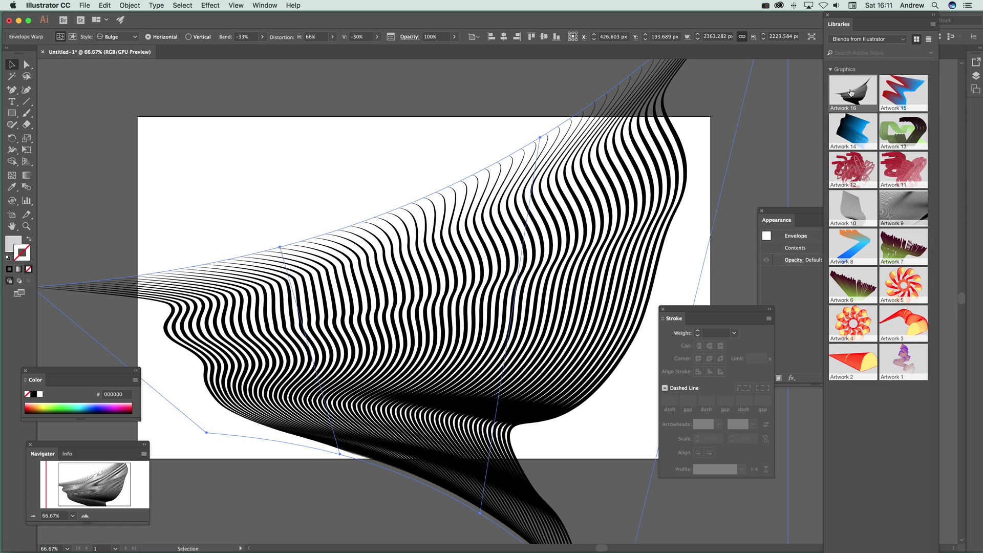